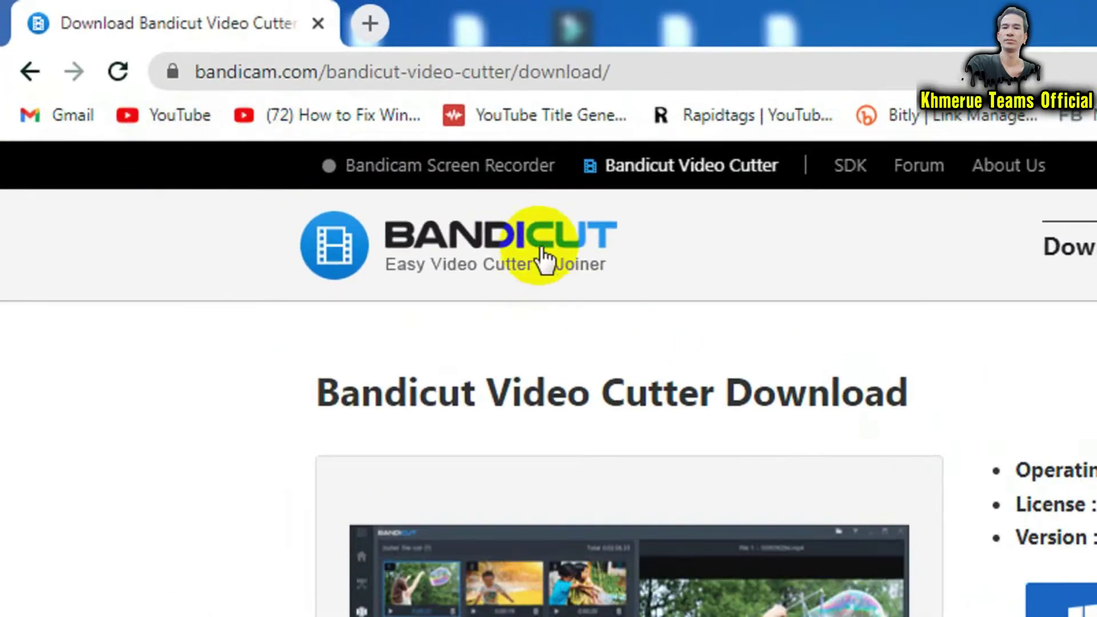
- Reach the Bandicut Video Cutter page via the Bandicut logo on bandicam.com
{"action": "left_click", "coordinate": [543, 249]}
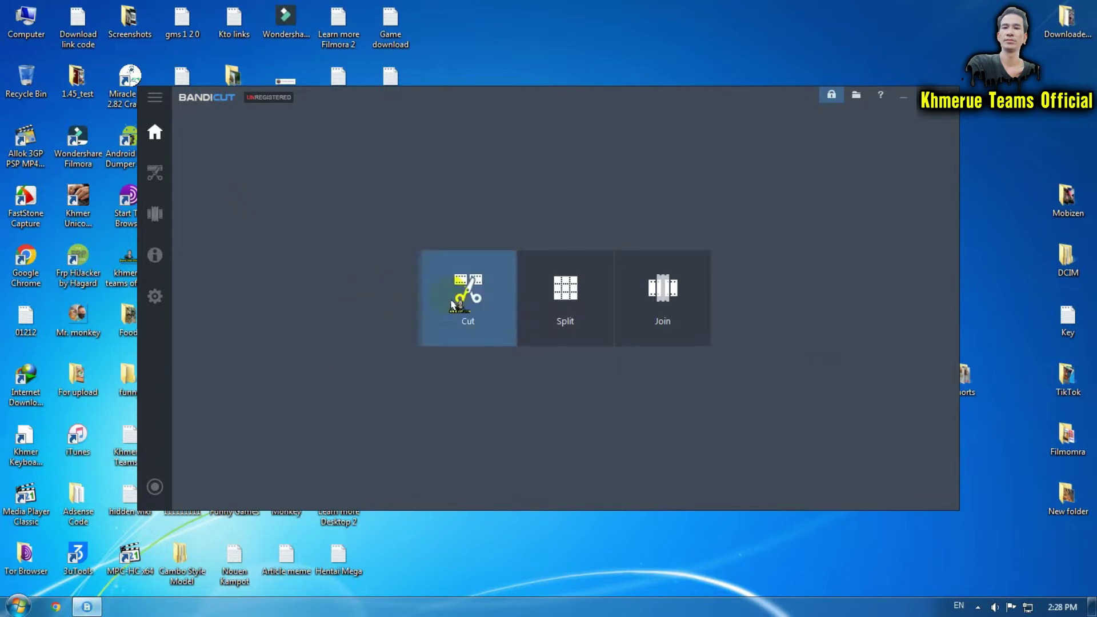
{"action": "mouse_move", "coordinate": [565, 298]}
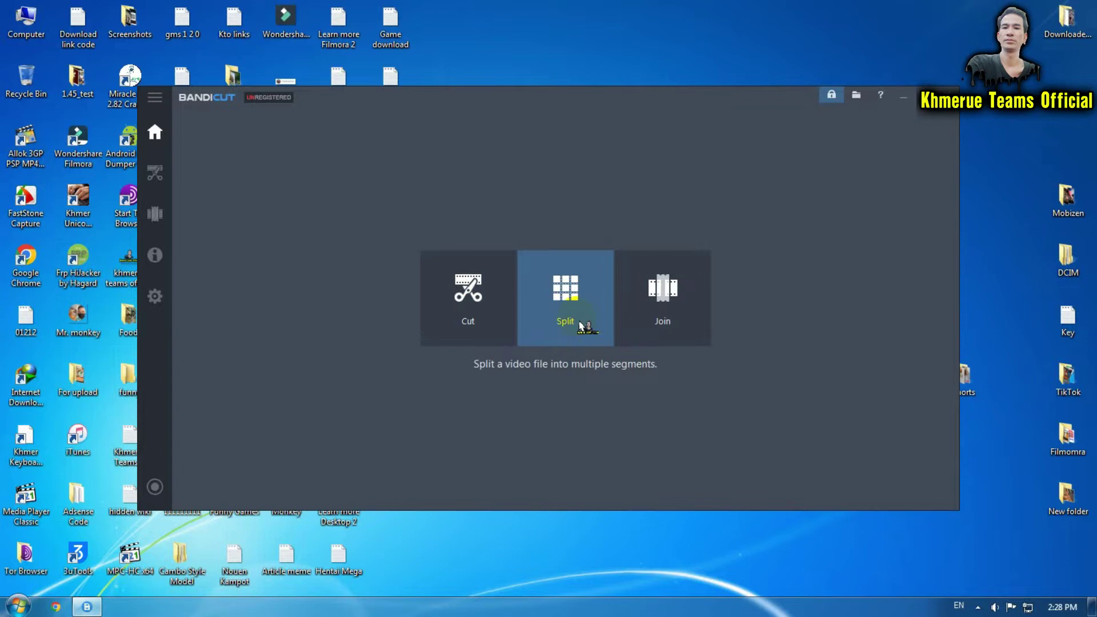
- Choose the Split mode to start a video splitting job
{"action": "left_click", "coordinate": [581, 327]}
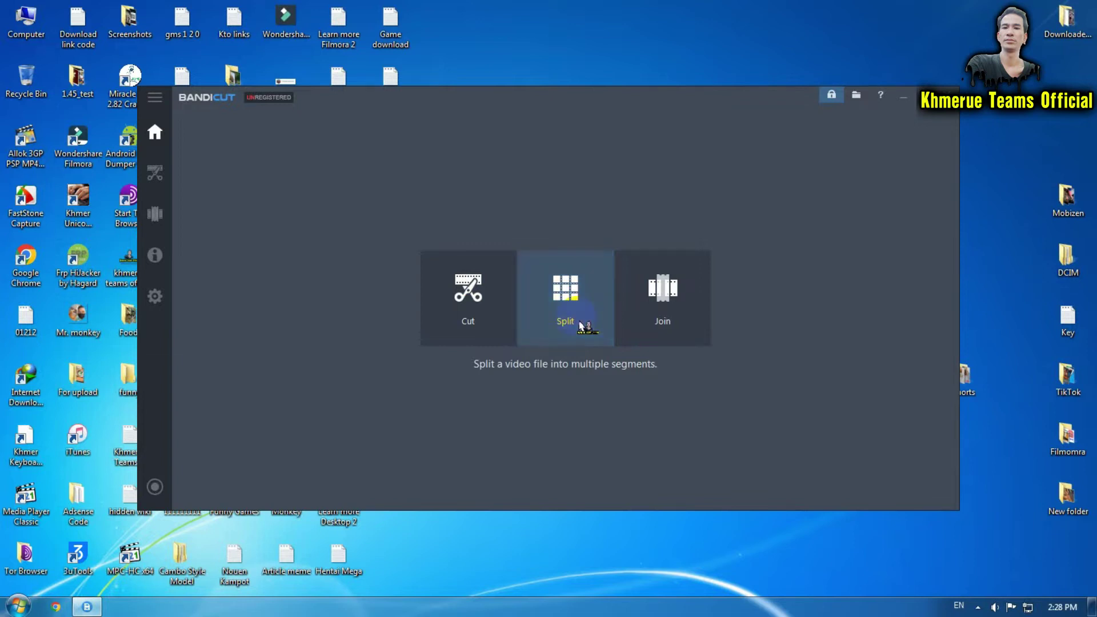
{"action": "scroll", "coordinate": [639, 270], "scroll_direction": "down", "scroll_amount": 5}
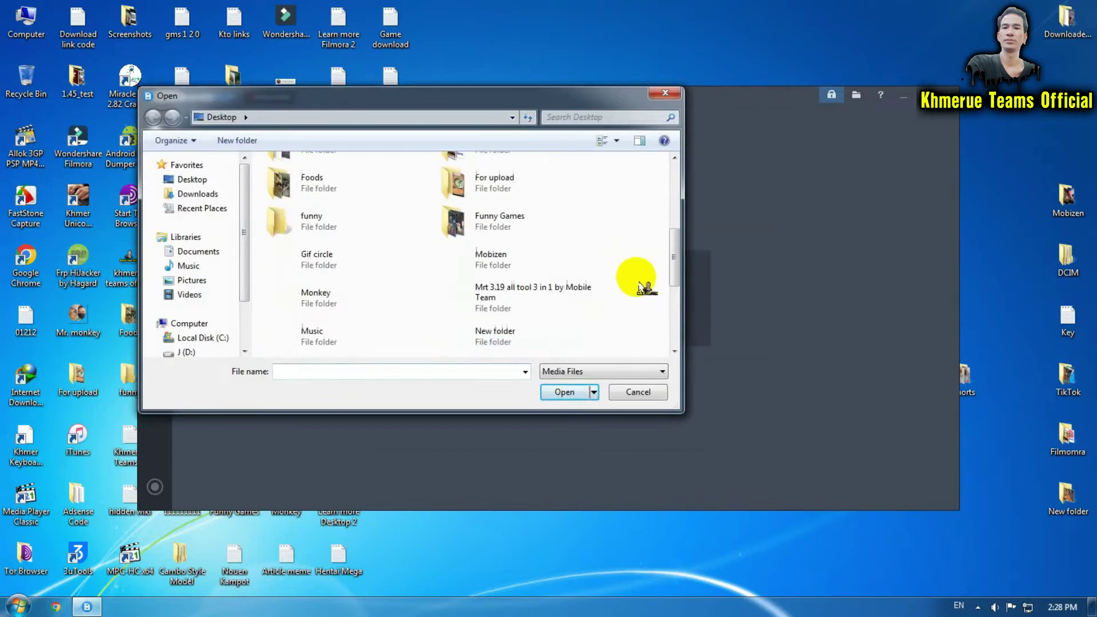
{"action": "scroll", "coordinate": [643, 283], "scroll_direction": "down", "scroll_amount": 5}
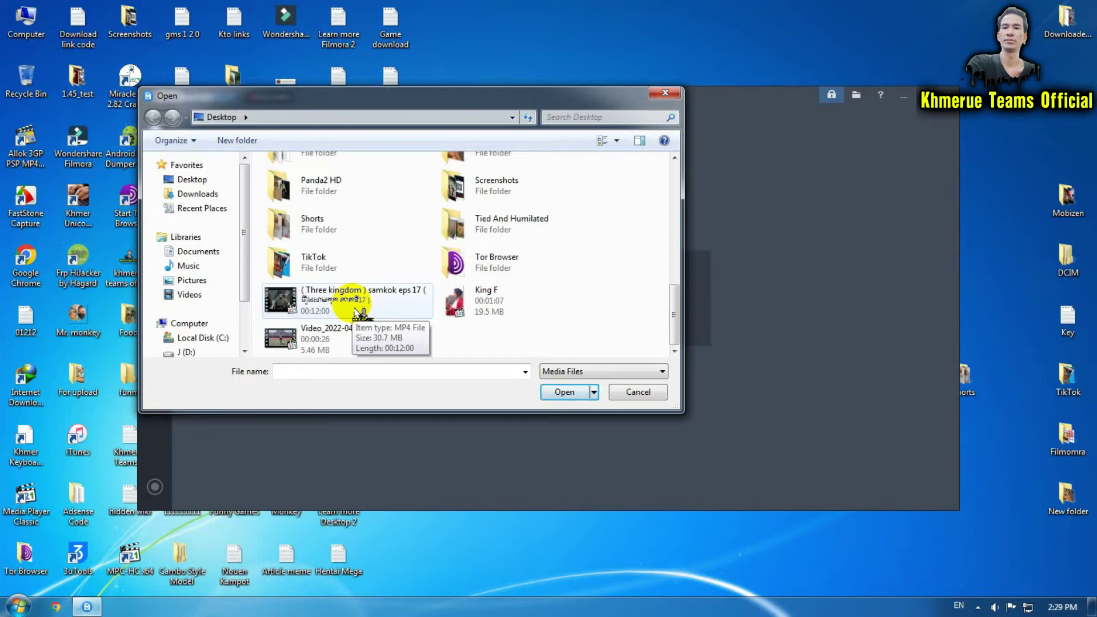
- Load the 12-minute Three kingdom episode 17 MP4 into the Video Splitter
{"action": "left_click", "coordinate": [359, 310]}
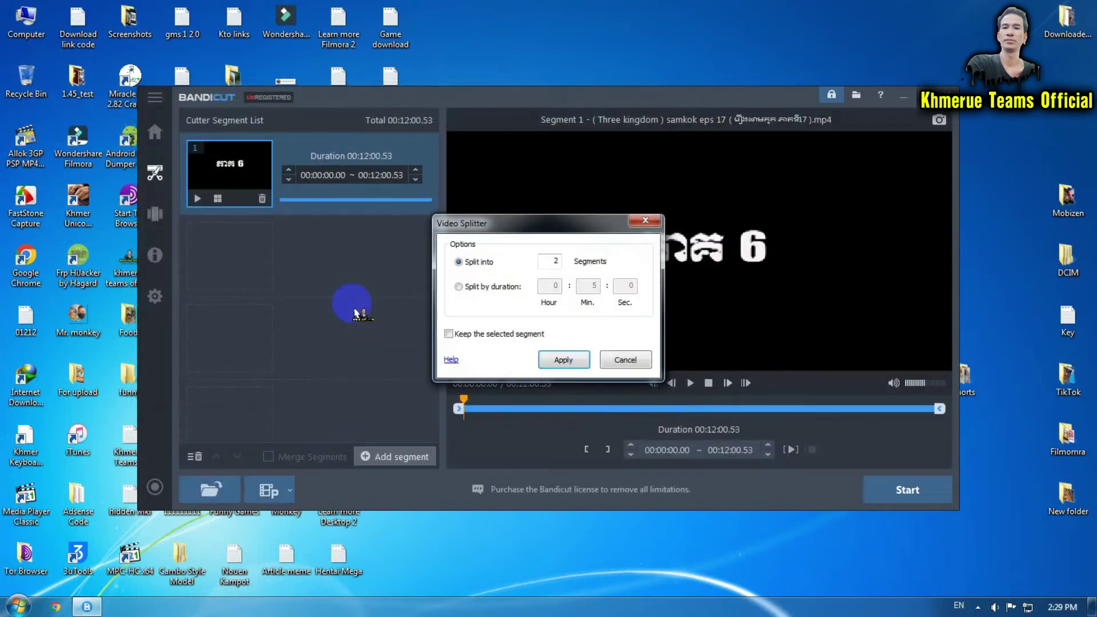
{"action": "left_click_drag", "start_coordinate": [586, 232], "coordinate": [580, 261]}
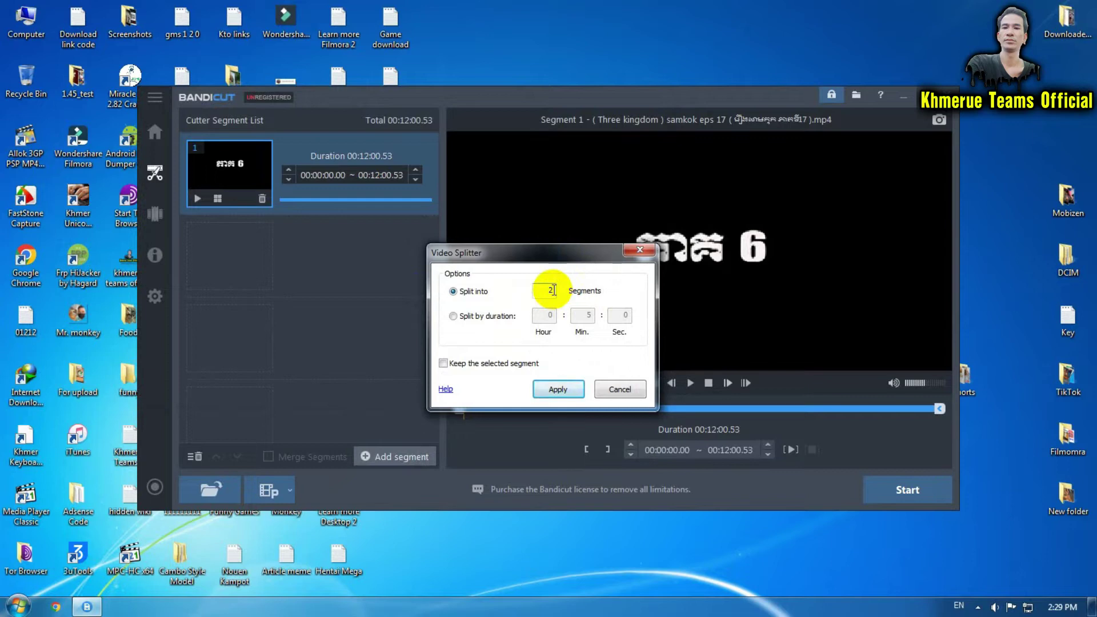
- Set the splitter to Split by duration with a piece length of 0 h 5 min 0 s
{"action": "left_click", "coordinate": [493, 316]}
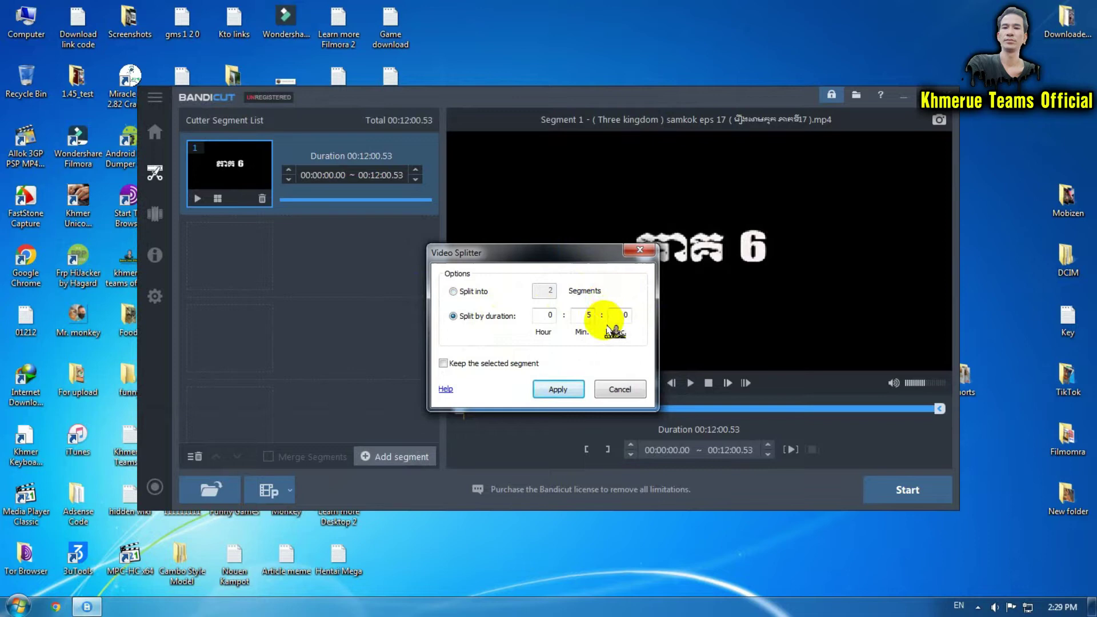
{"action": "left_click", "coordinate": [468, 293]}
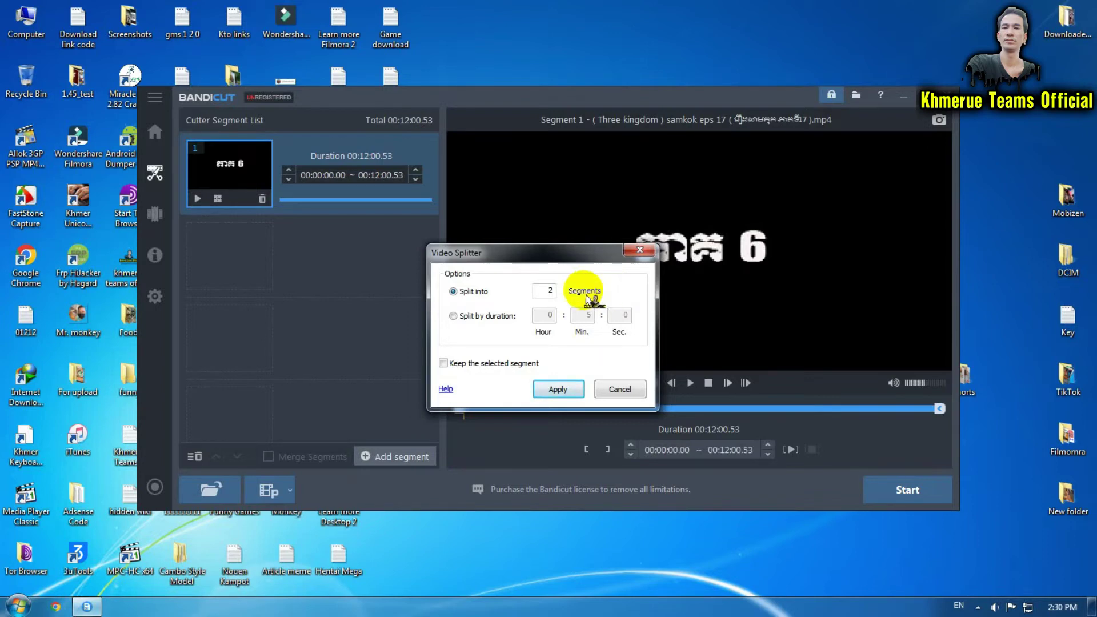
{"action": "left_click", "coordinate": [480, 318]}
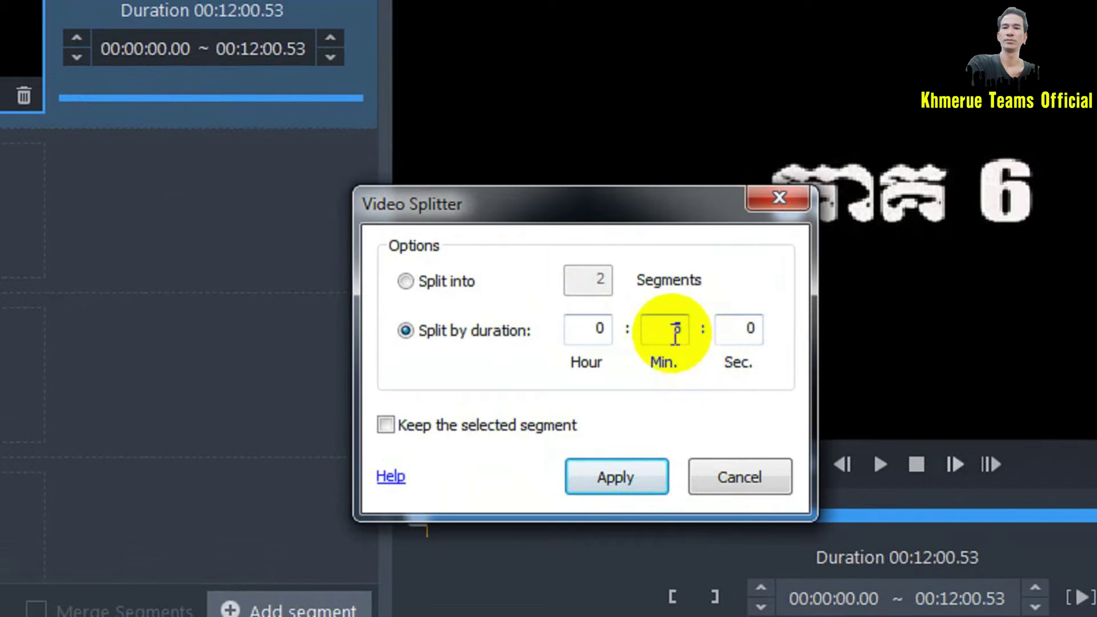
{"action": "type", "text": "5"}
{"action": "left_click", "coordinate": [680, 330]}
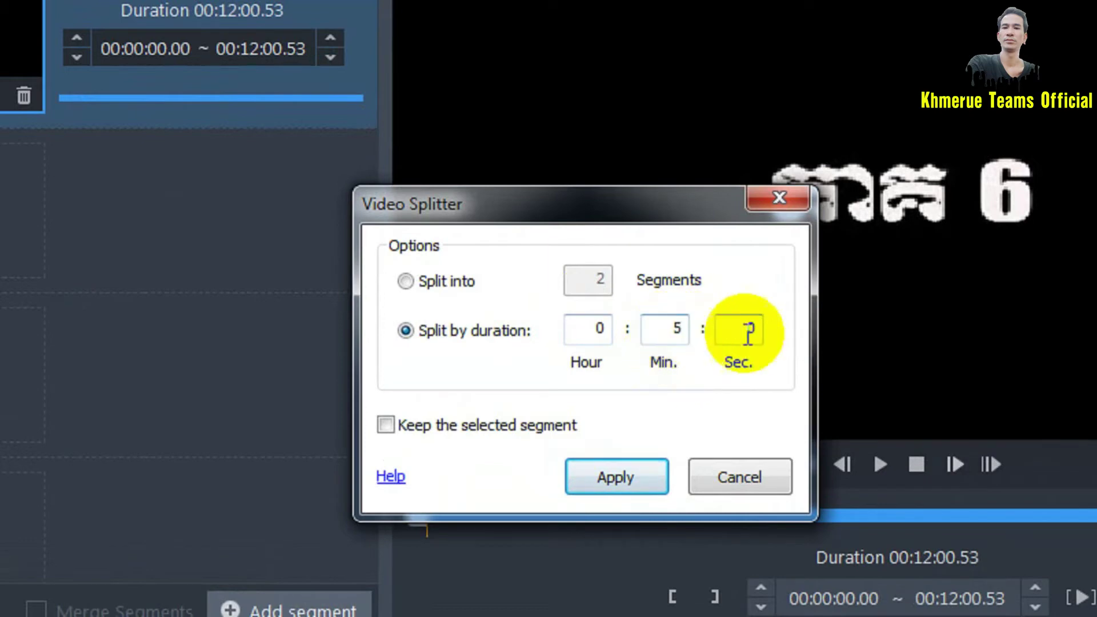
{"action": "left_click", "coordinate": [753, 328]}
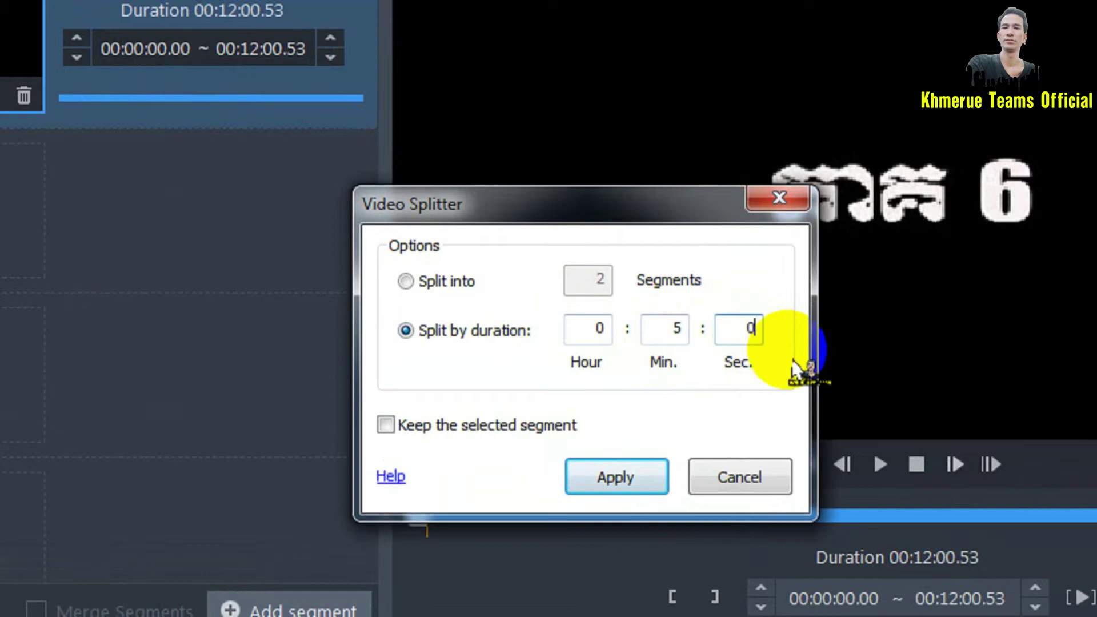
- Apply the 5-minute split giving parts of 5:00, 5:00 and 2:00.53, then start export
{"action": "left_click", "coordinate": [617, 476]}
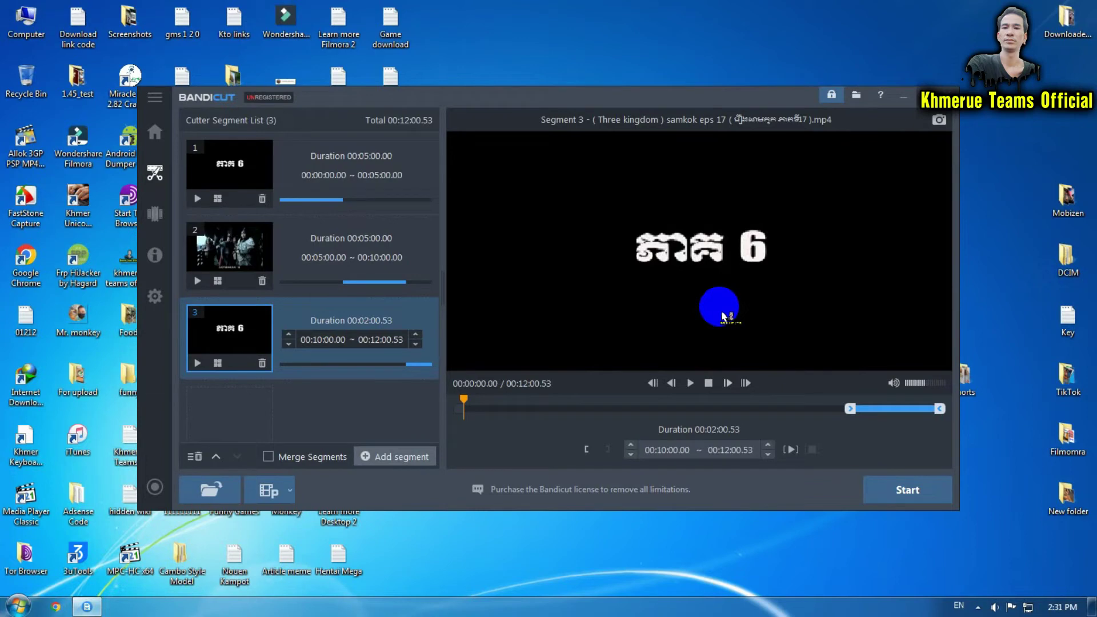
{"action": "left_click", "coordinate": [908, 490]}
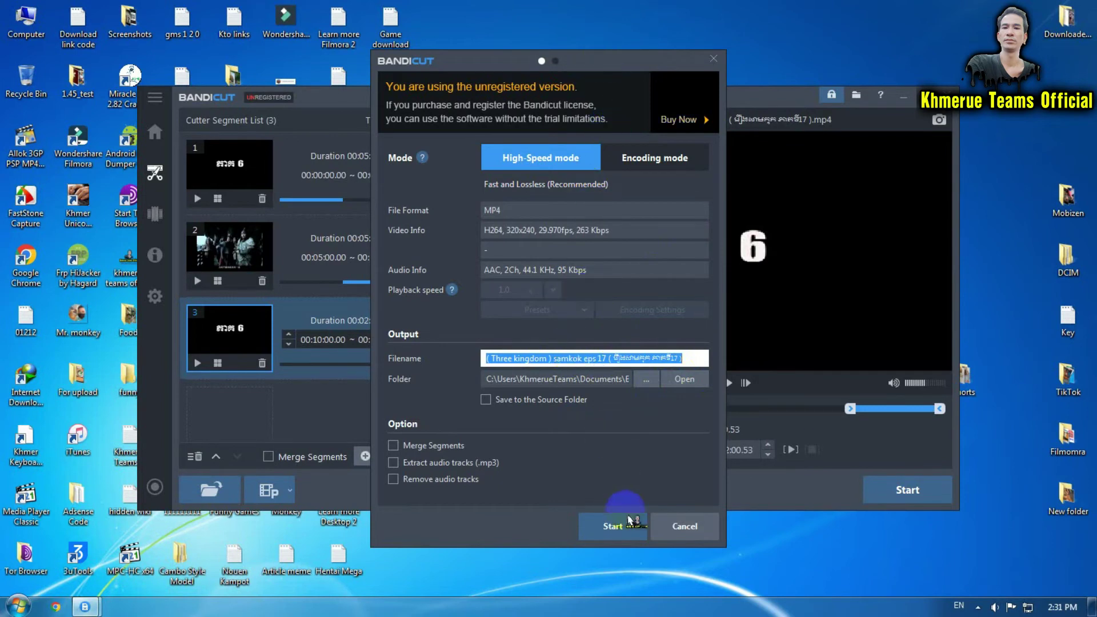
- Export the three parts in High-Speed mode as MP4 clips to the Bandicut Documents folder
{"action": "left_click", "coordinate": [613, 527]}
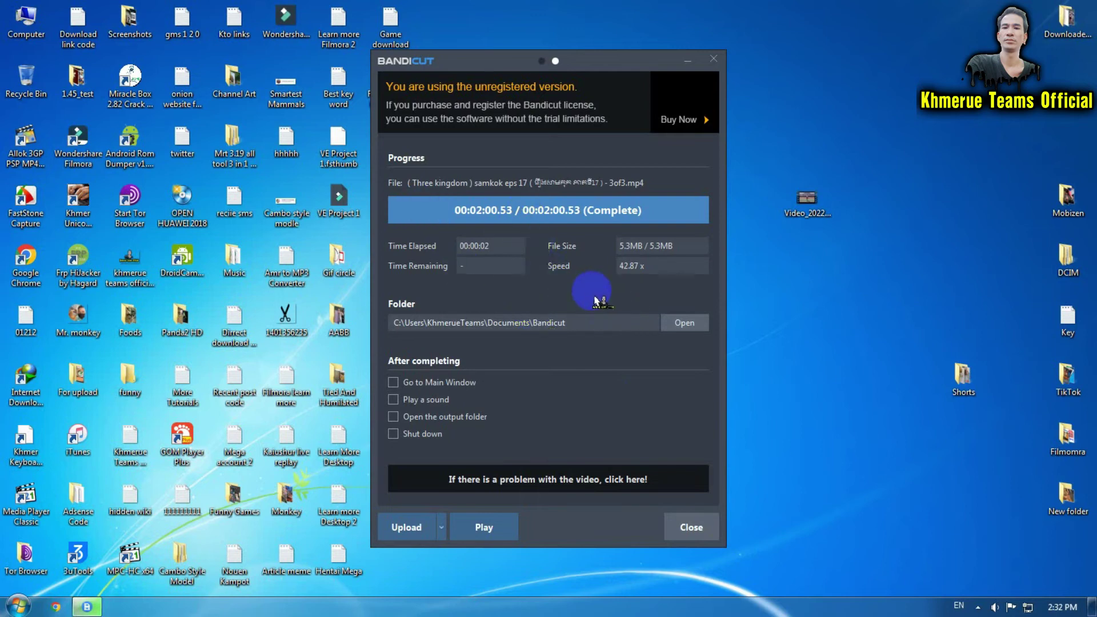
- View the three finished clips 1of3–3of3 in the output folder, then close Bandicut's windows
{"action": "left_click", "coordinate": [686, 323]}
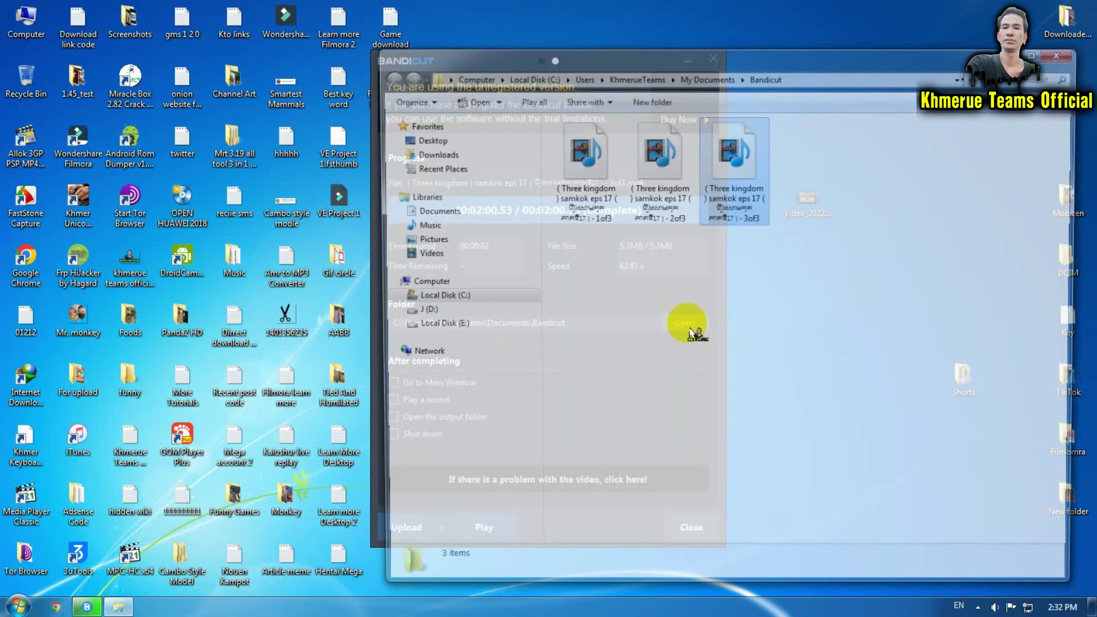
{"action": "left_click_drag", "start_coordinate": [782, 268], "coordinate": [574, 202]}
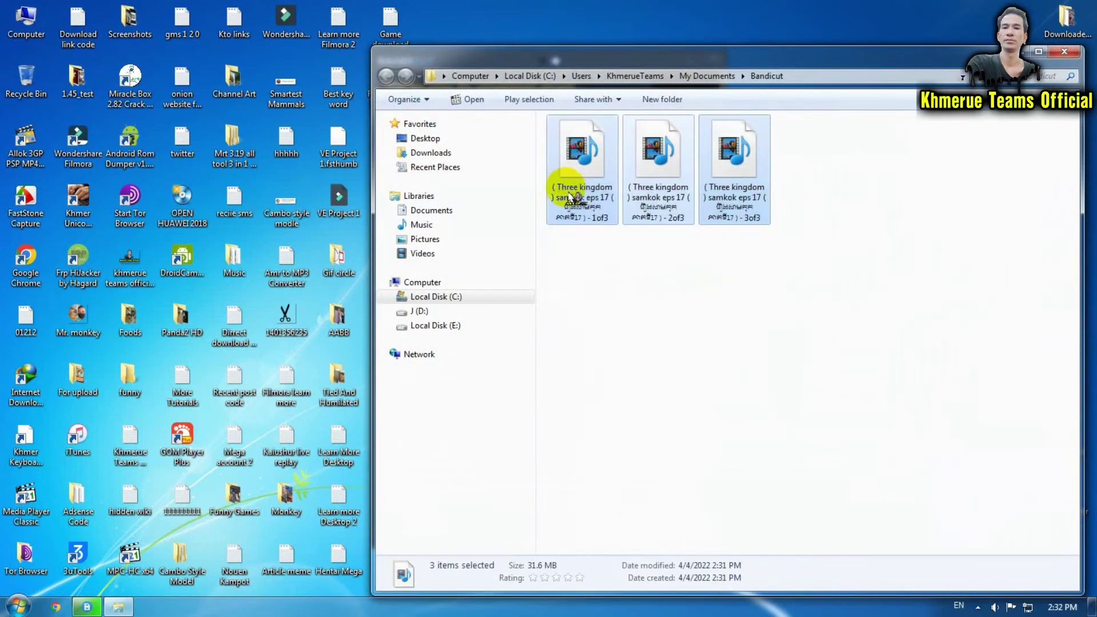
{"action": "left_click", "coordinate": [691, 337]}
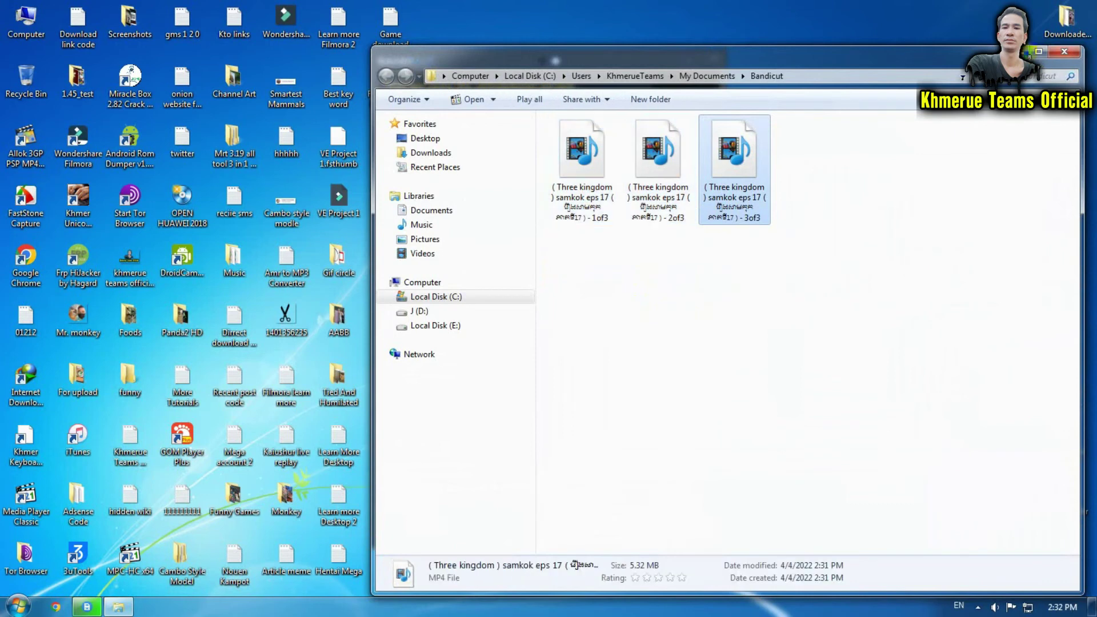
{"action": "left_click", "coordinate": [1064, 53]}
{"action": "left_click", "coordinate": [691, 79]}
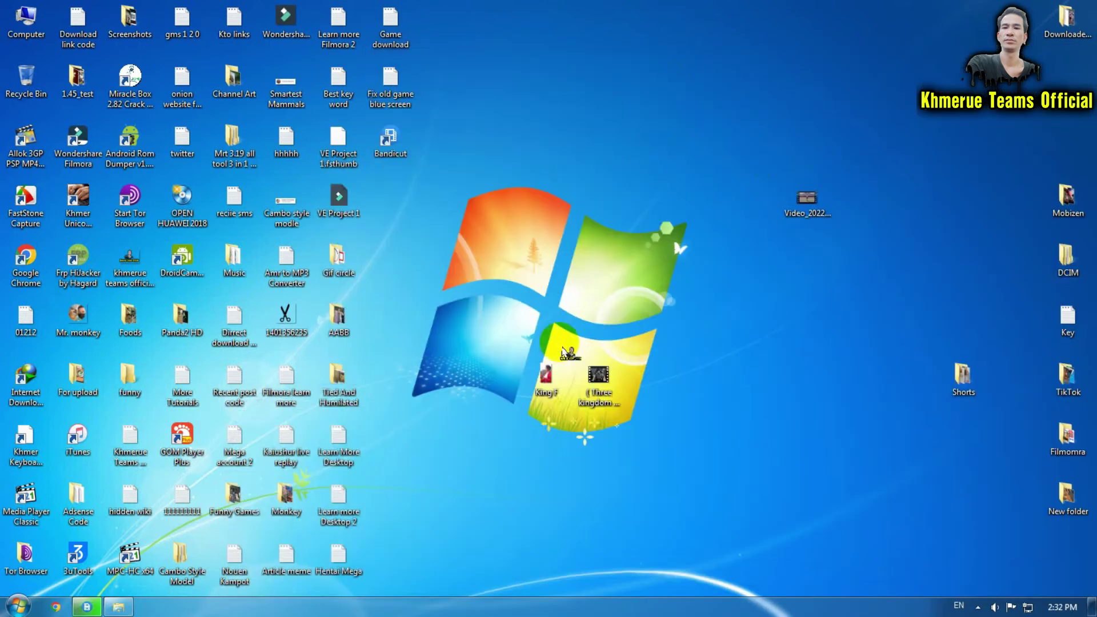
- Check the original 30.7 MB episode's Details show a 12-minute length, then restore the Bandicut folder
{"action": "left_click", "coordinate": [599, 382]}
{"action": "right_click", "coordinate": [609, 399]}
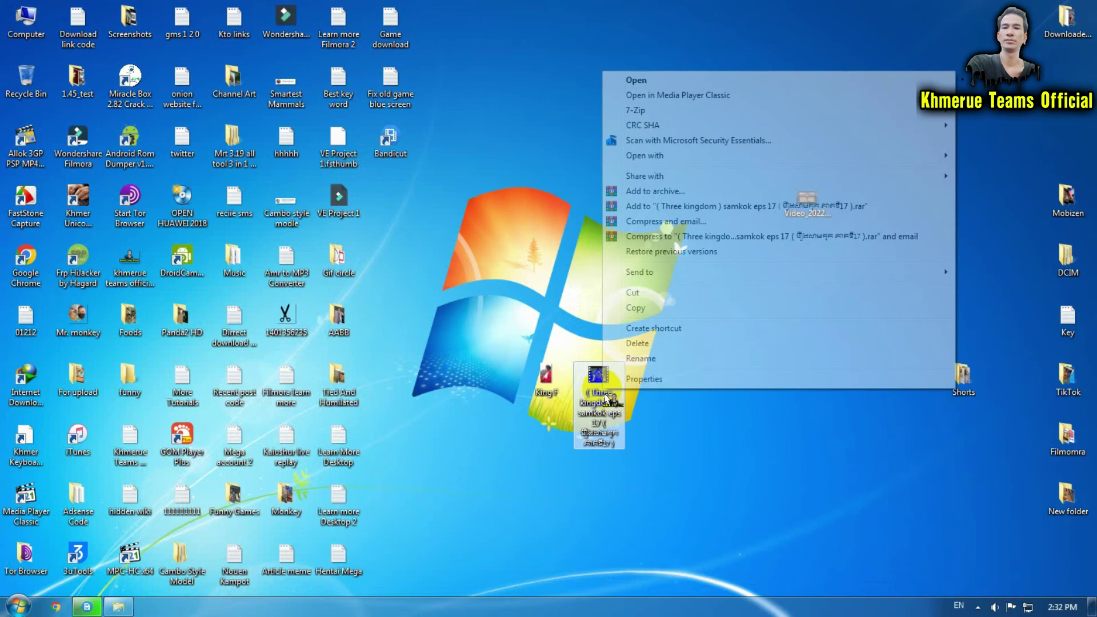
{"action": "left_click", "coordinate": [652, 383]}
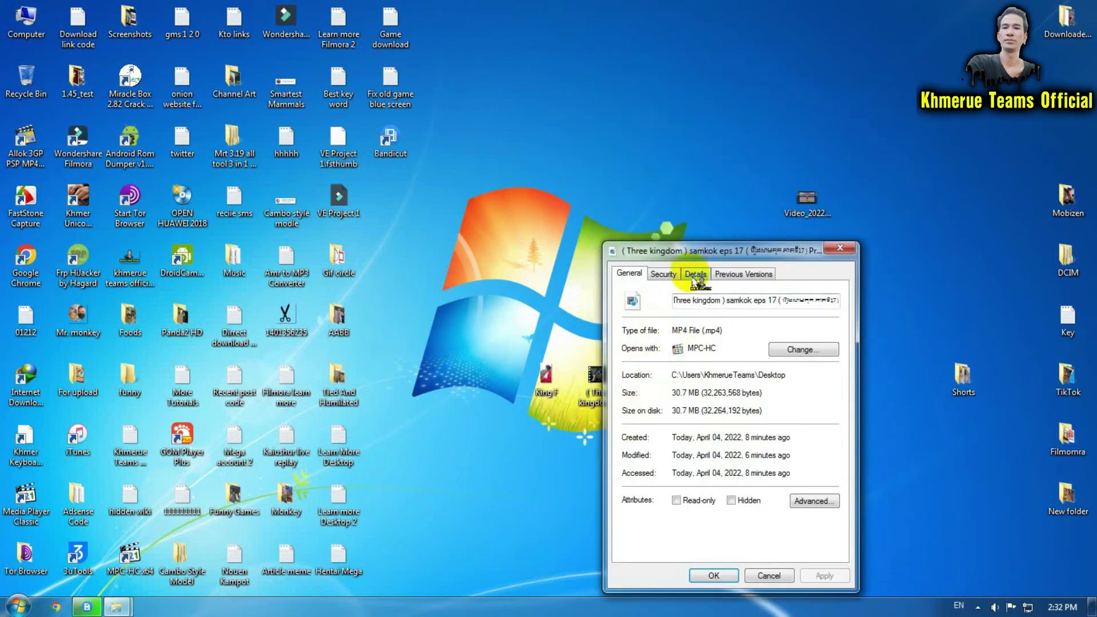
{"action": "left_click", "coordinate": [696, 275]}
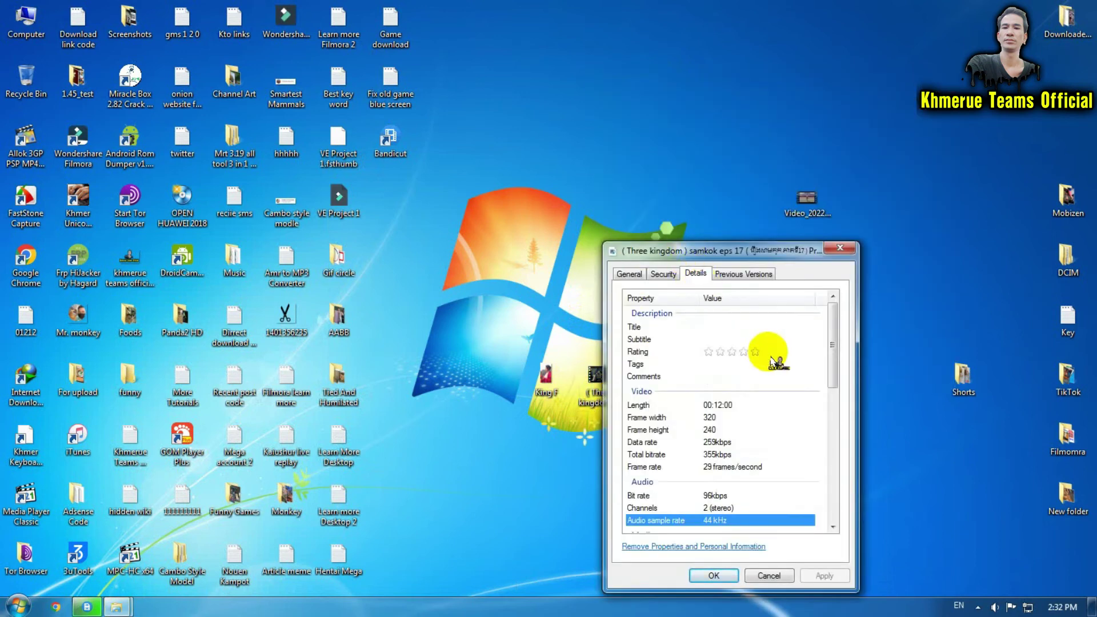
{"action": "left_click", "coordinate": [840, 250]}
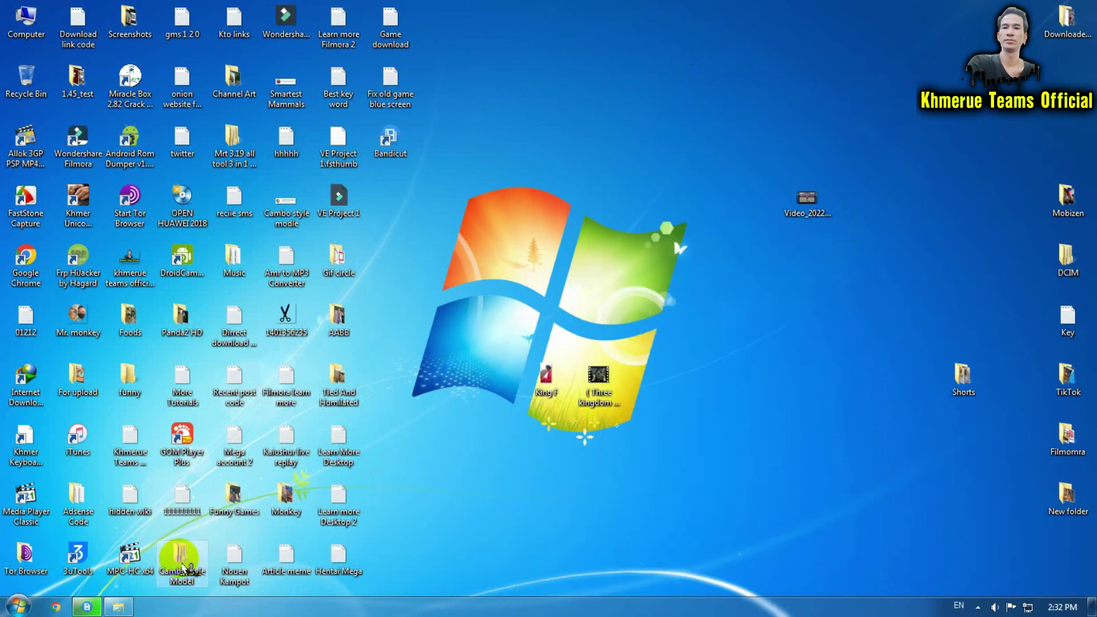
{"action": "left_click", "coordinate": [118, 608]}
{"action": "left_click", "coordinate": [658, 172]}
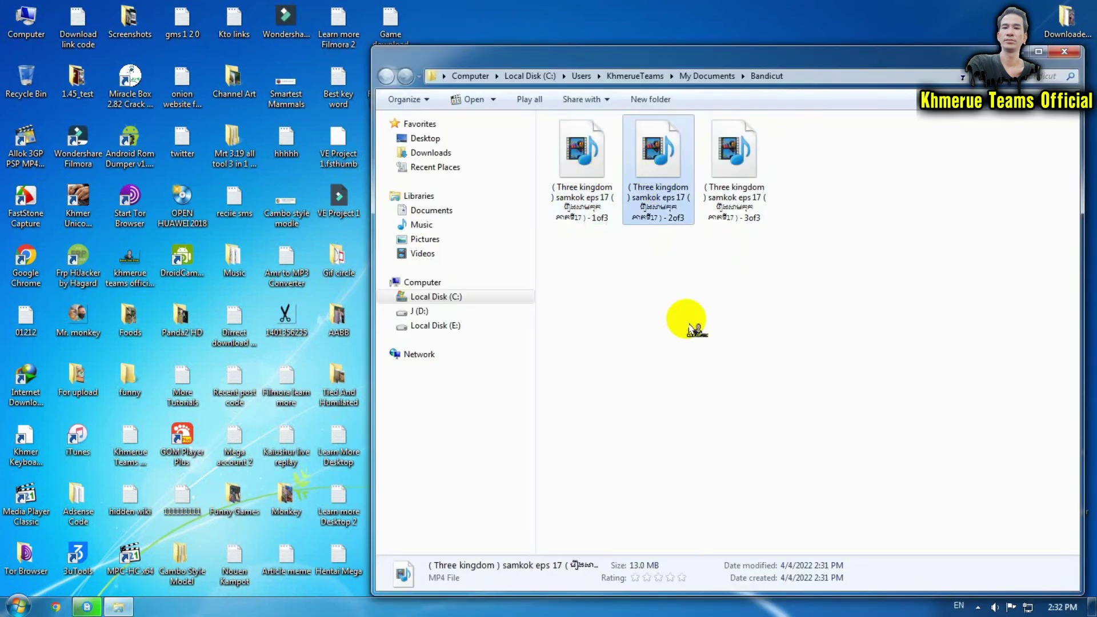
{"action": "left_click", "coordinate": [736, 168]}
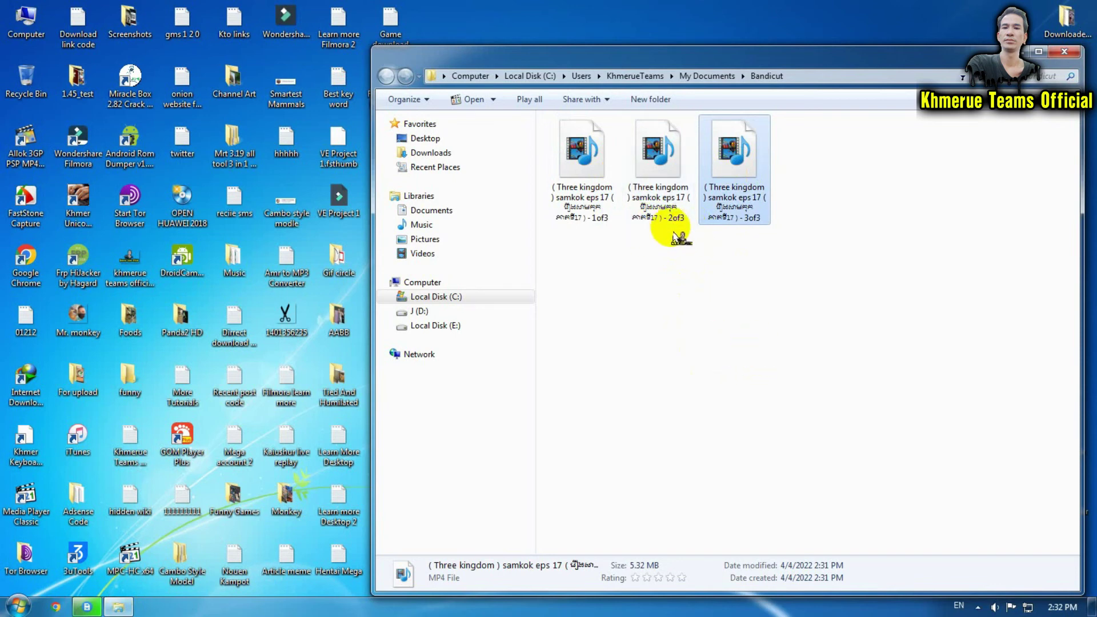
{"action": "left_click", "coordinate": [831, 223]}
{"action": "key", "text": "ctrl+a"}
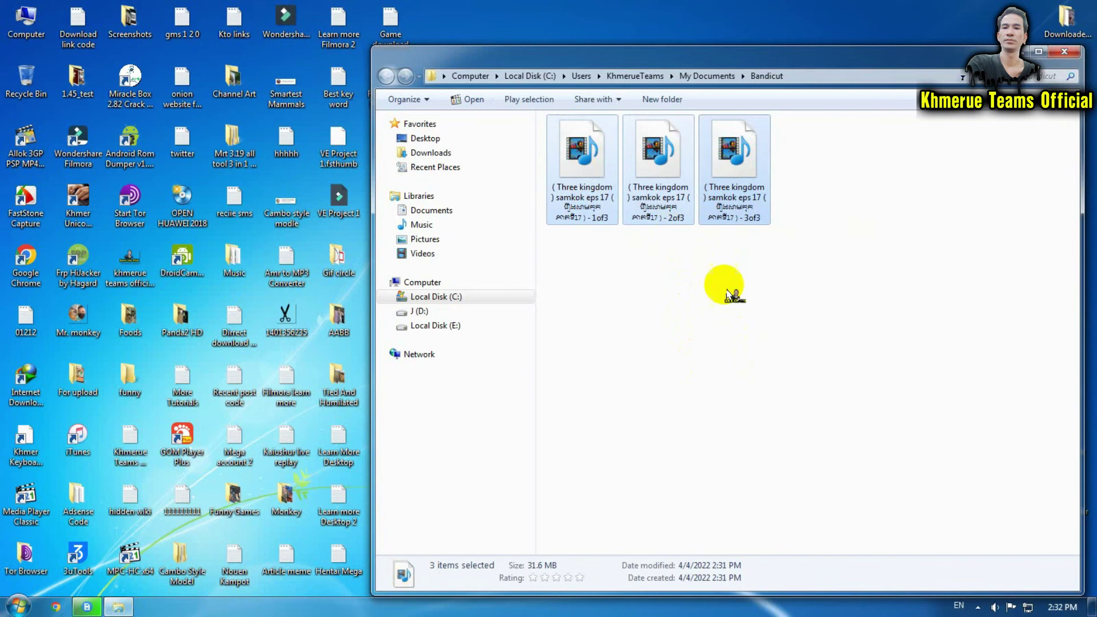
{"action": "left_click", "coordinate": [727, 294]}
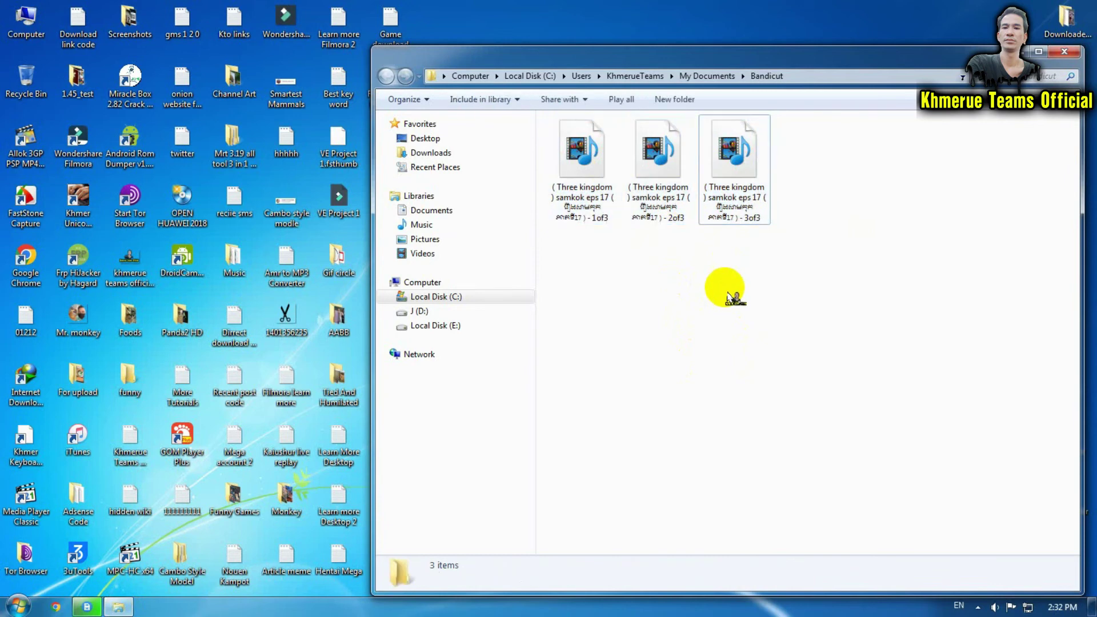
{"action": "left_click", "coordinate": [592, 180]}
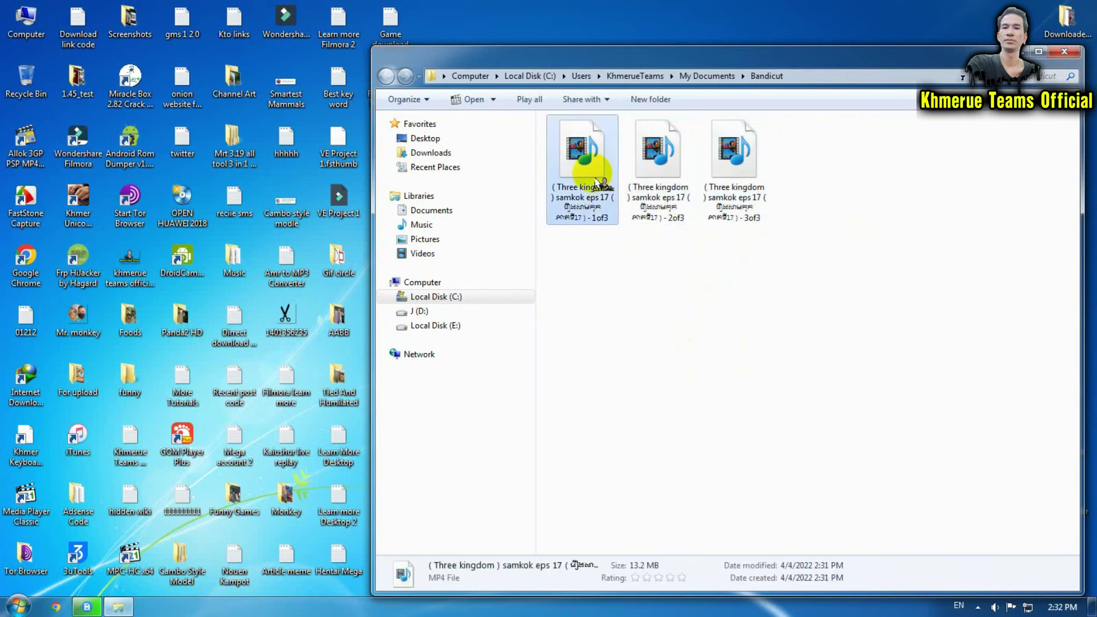
{"action": "left_click", "coordinate": [660, 168]}
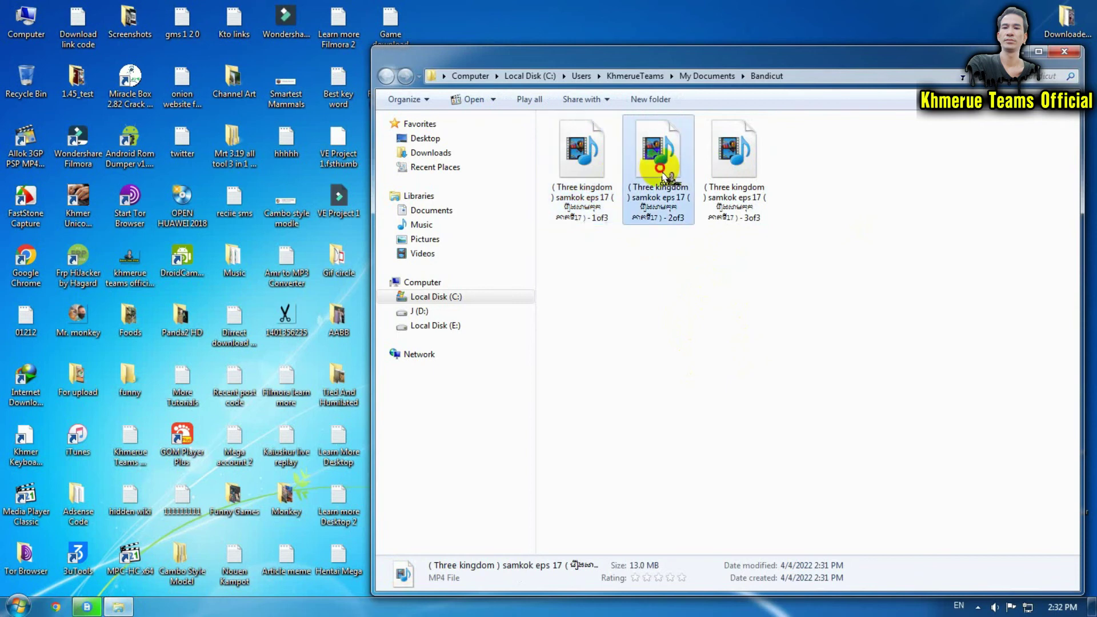
{"action": "left_click", "coordinate": [670, 335]}
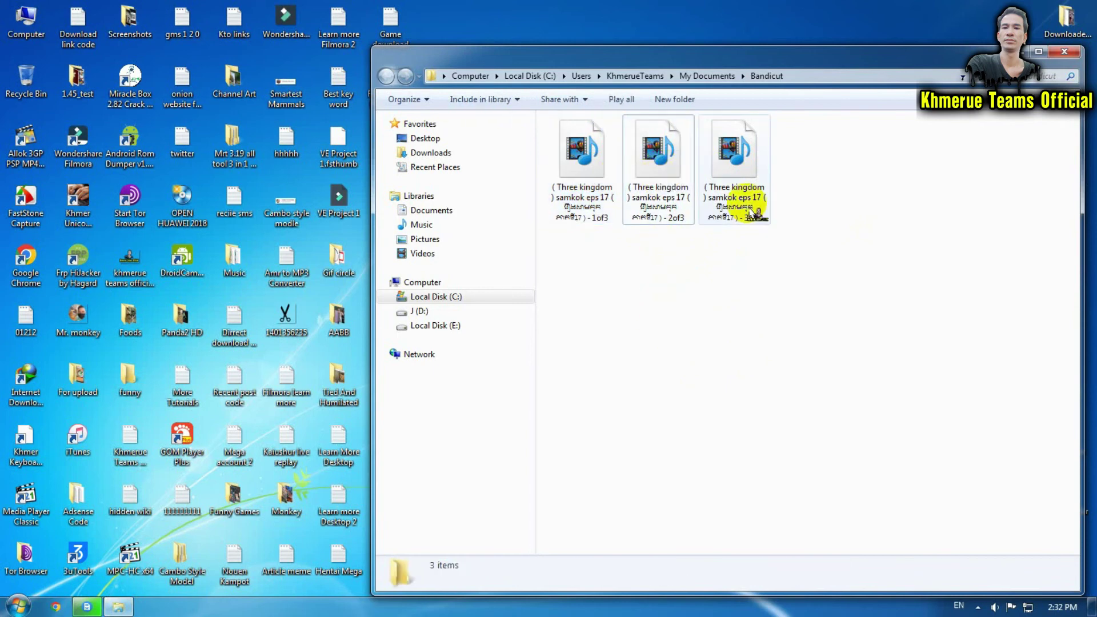
- Play clips 1of3 and 2of3 (5:05 each) and 3of3 (2:05) in Media Player Classic
{"action": "left_click", "coordinate": [583, 158]}
{"action": "double_click", "coordinate": [592, 163]}
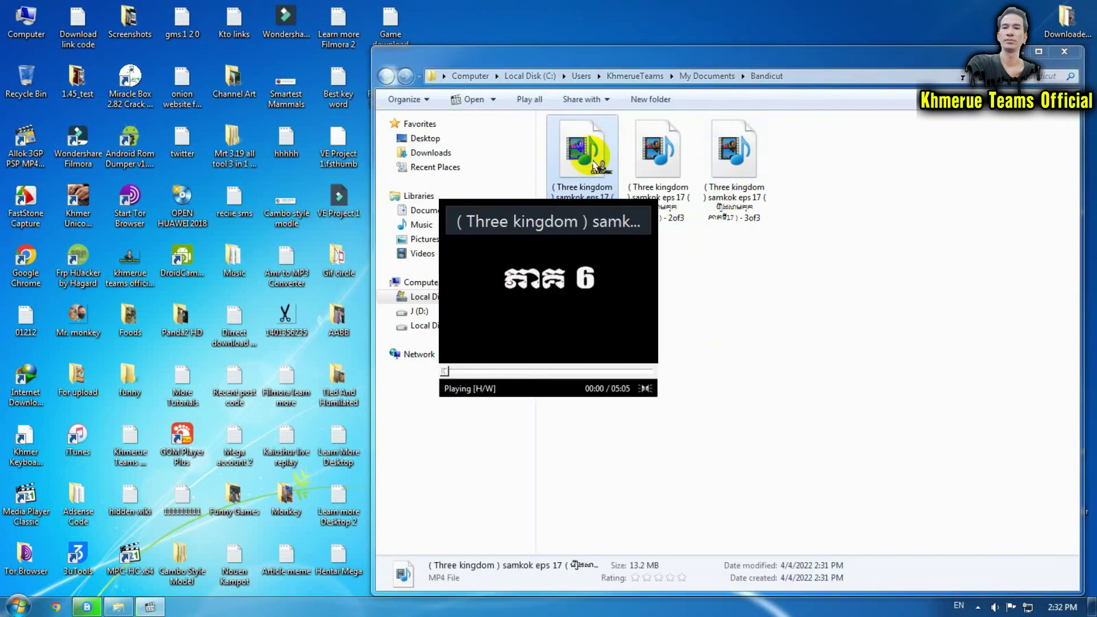
{"action": "scroll", "coordinate": [598, 312], "scroll_direction": "down", "scroll_amount": 1}
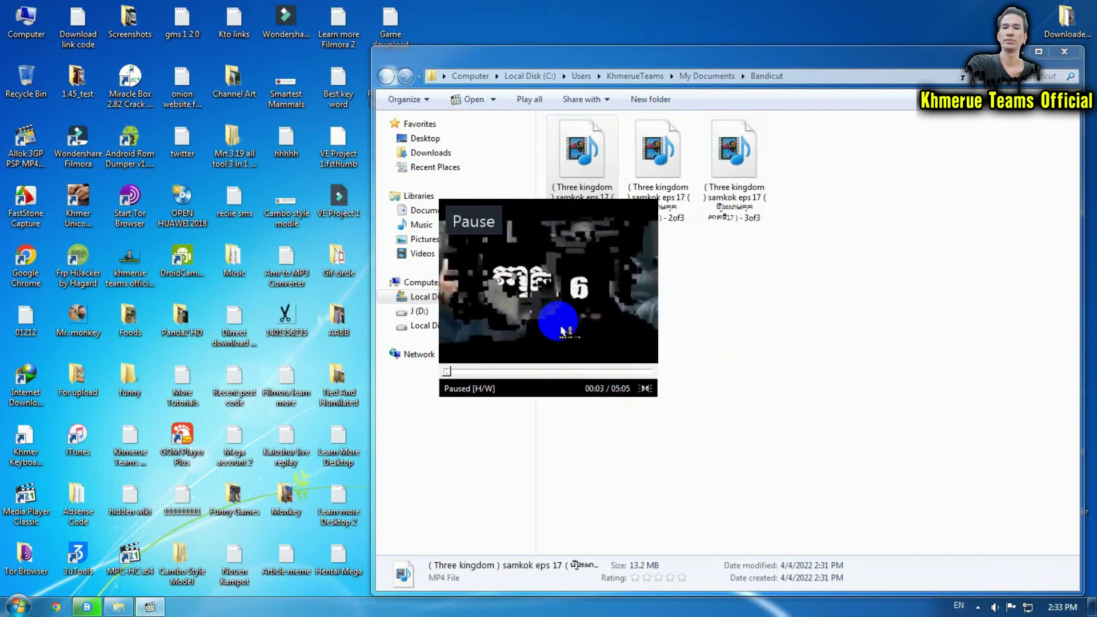
{"action": "double_click", "coordinate": [660, 163]}
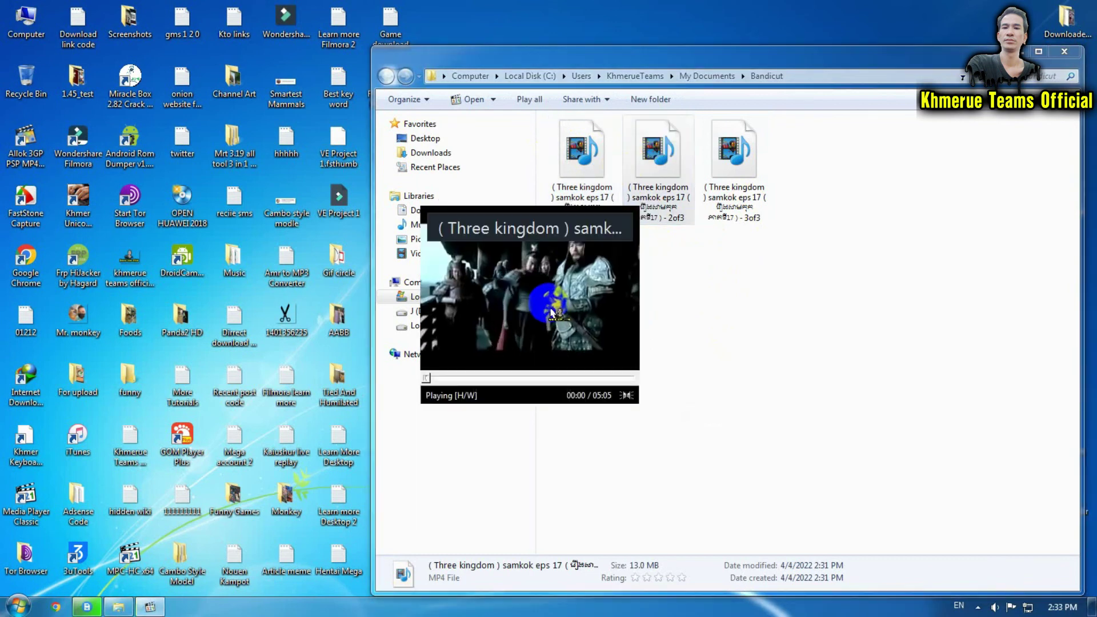
{"action": "scroll", "coordinate": [553, 313], "scroll_direction": "down", "scroll_amount": 3}
{"action": "scroll", "coordinate": [601, 274], "scroll_direction": "up", "scroll_amount": 1}
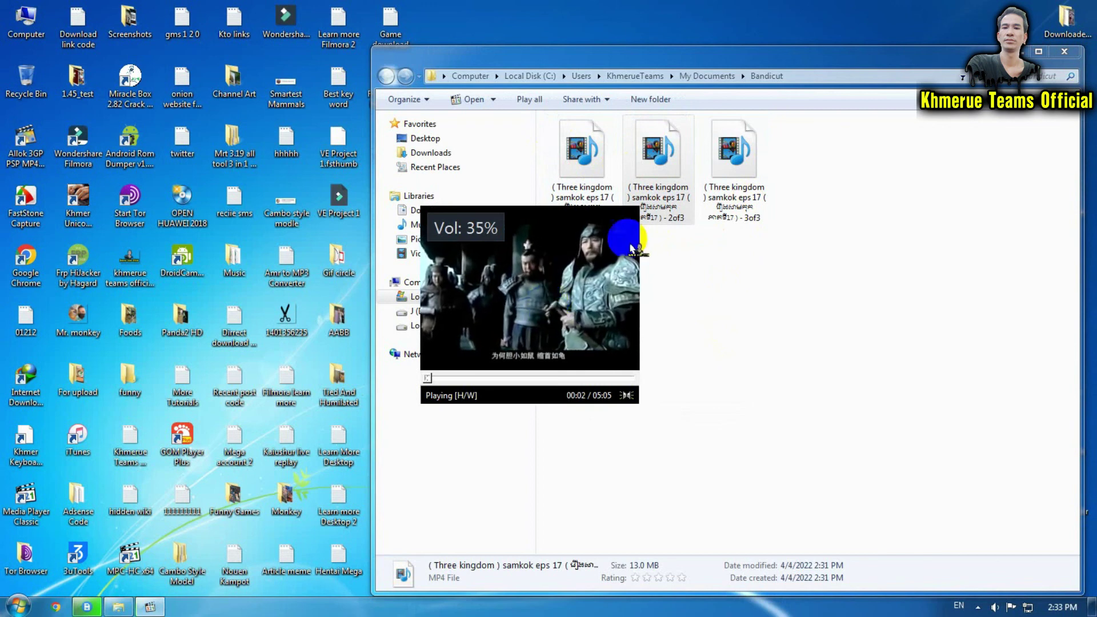
{"action": "double_click", "coordinate": [735, 163]}
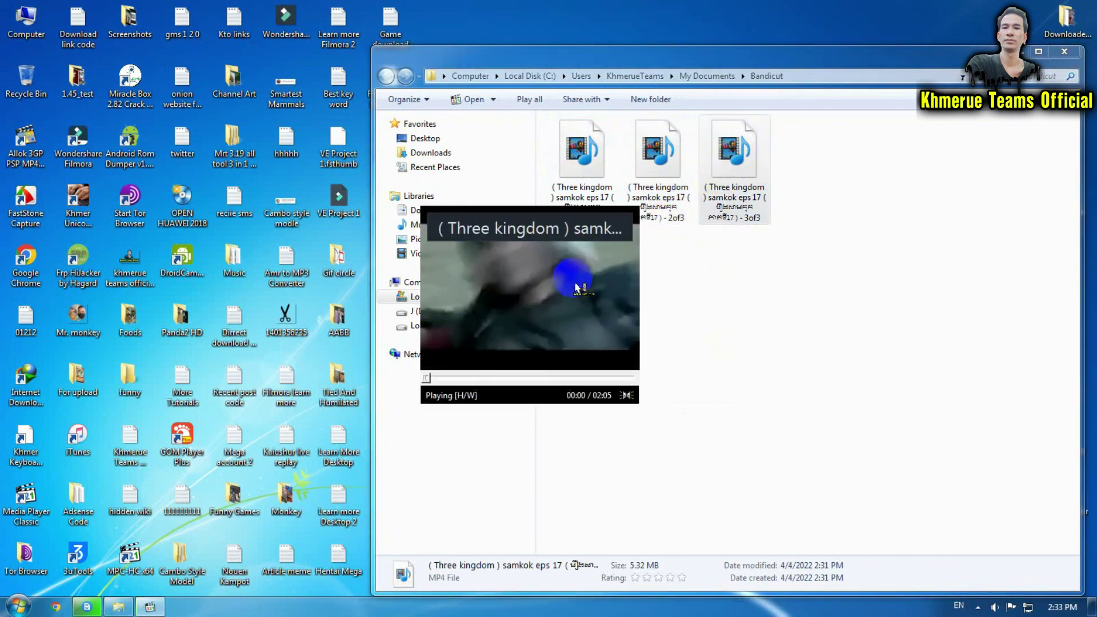
{"action": "mouse_move", "coordinate": [581, 289]}
{"action": "left_mouse_down"}
{"action": "mouse_move", "coordinate": [738, 346]}
{"action": "mouse_move", "coordinate": [727, 371]}
{"action": "left_mouse_up"}
{"action": "scroll", "coordinate": [738, 345], "scroll_direction": "down", "scroll_amount": 7}
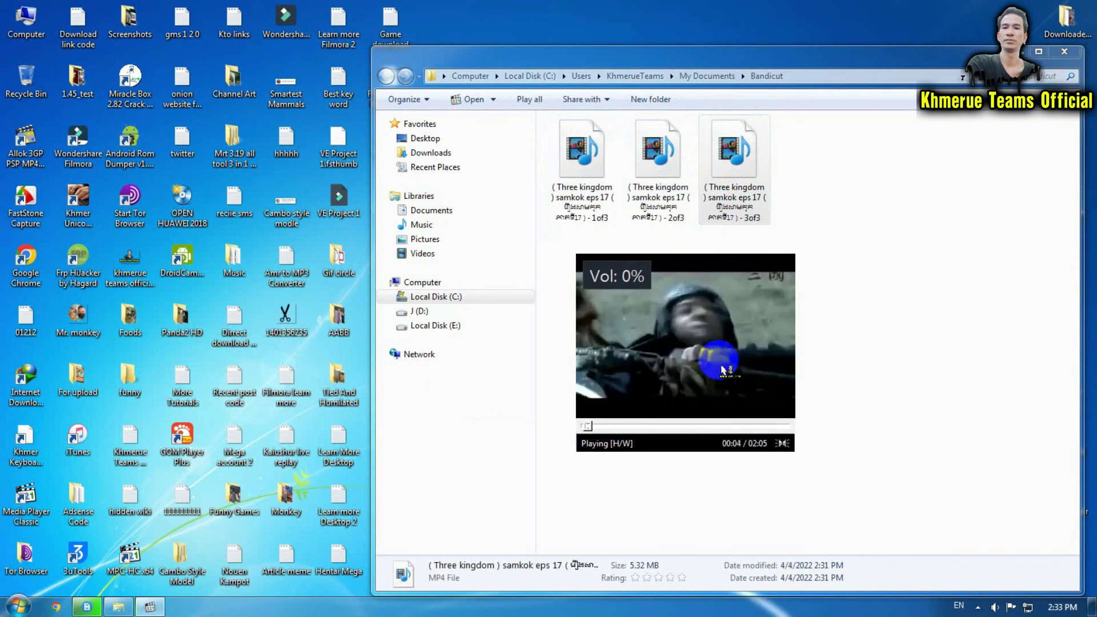